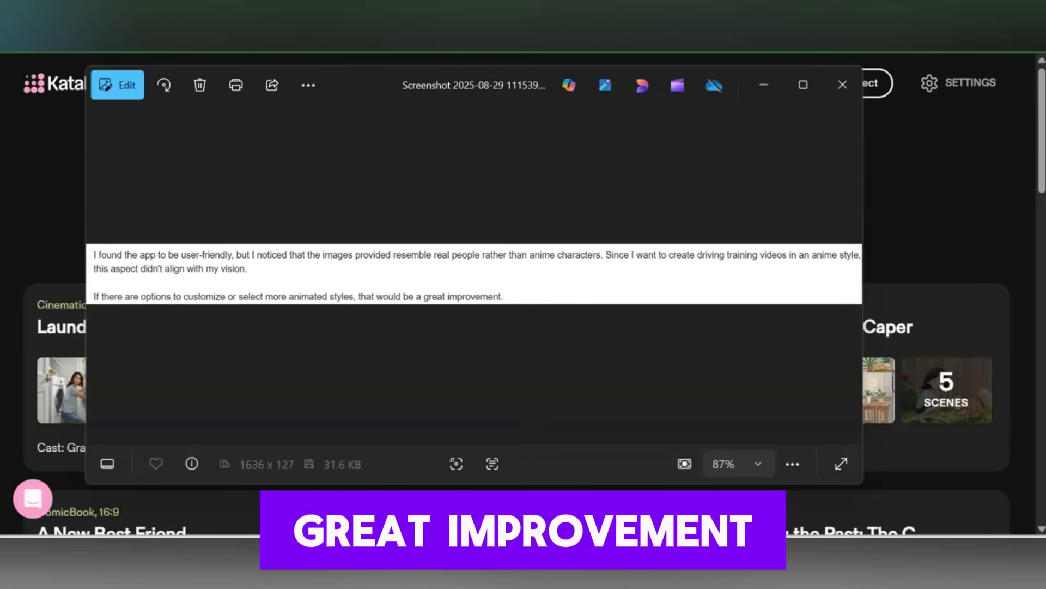
# Close the feedback screenshot and scroll the template gallery down to Slice-of-Life School Day
pyautogui.click(839, 85)
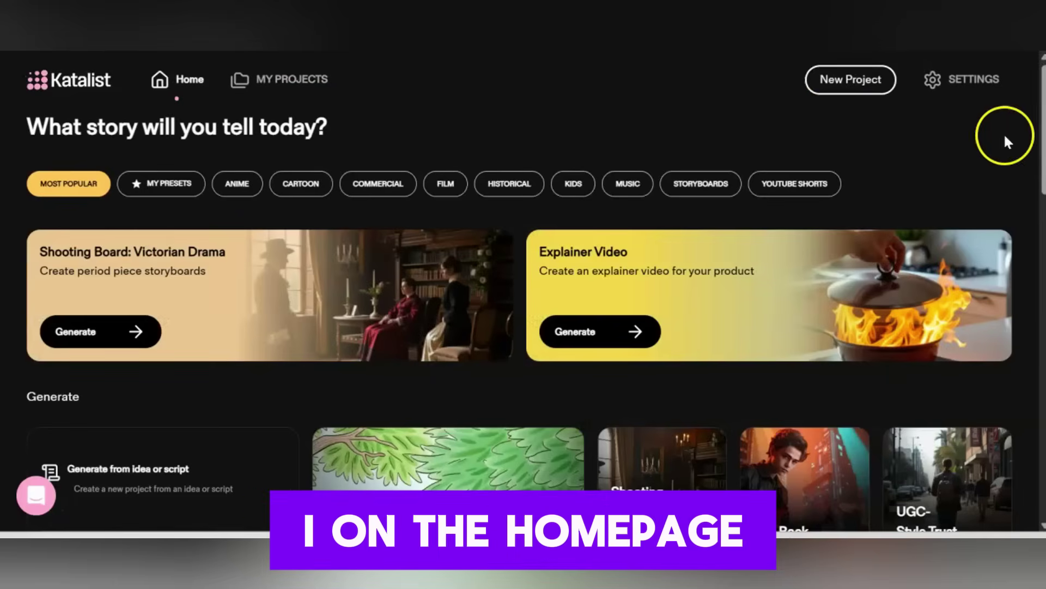
pyautogui.moveTo(1042, 131); pyautogui.dragTo(1042, 191)
pyautogui.scroll(-2, 523, 294)
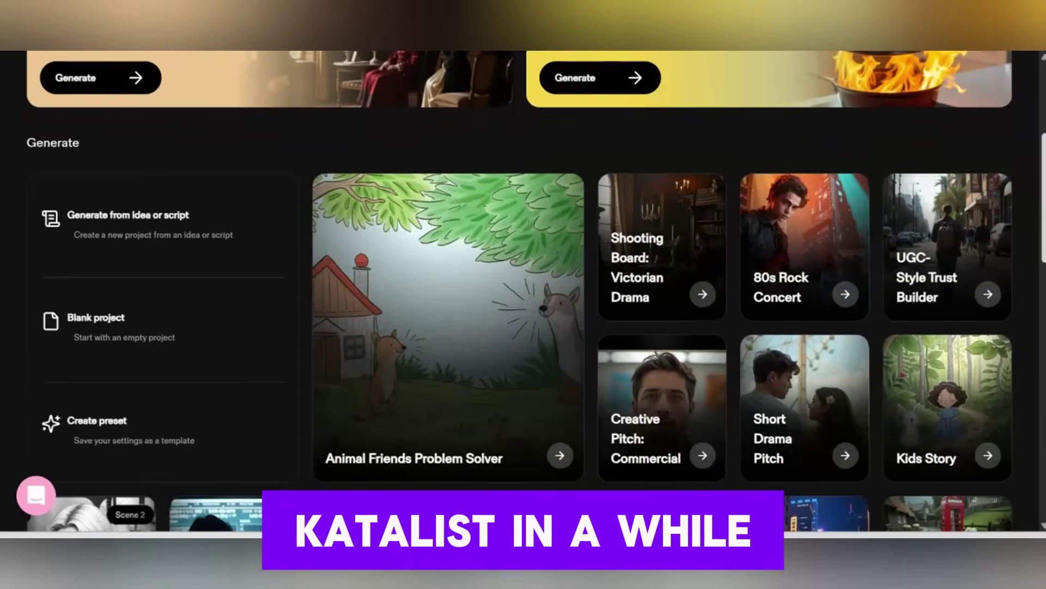
pyautogui.scroll(-2, 523, 294)
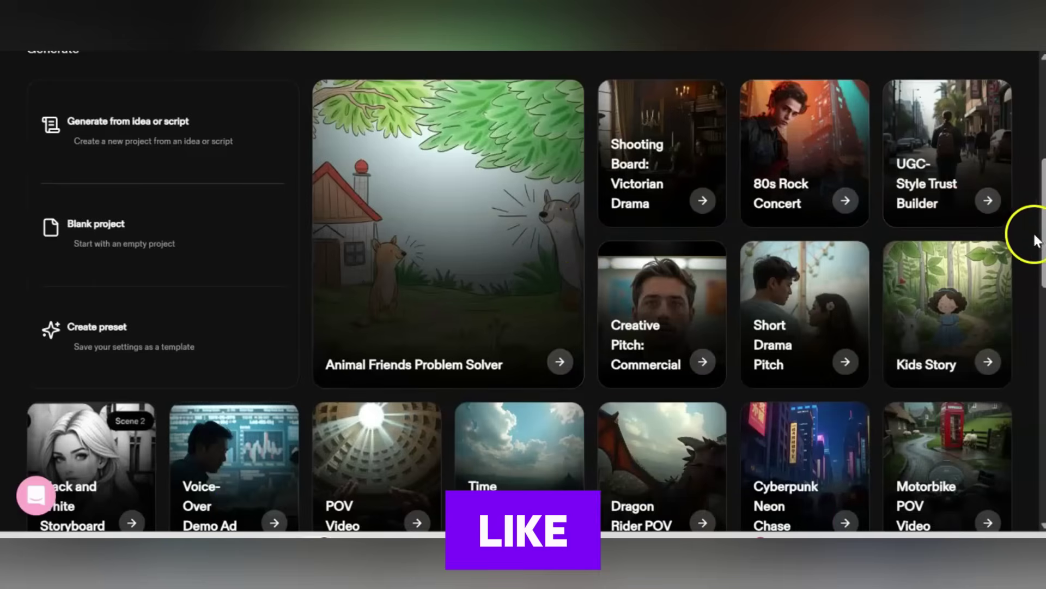
pyautogui.scroll(1, 1038, 237)
pyautogui.scroll(1, 1041, 224)
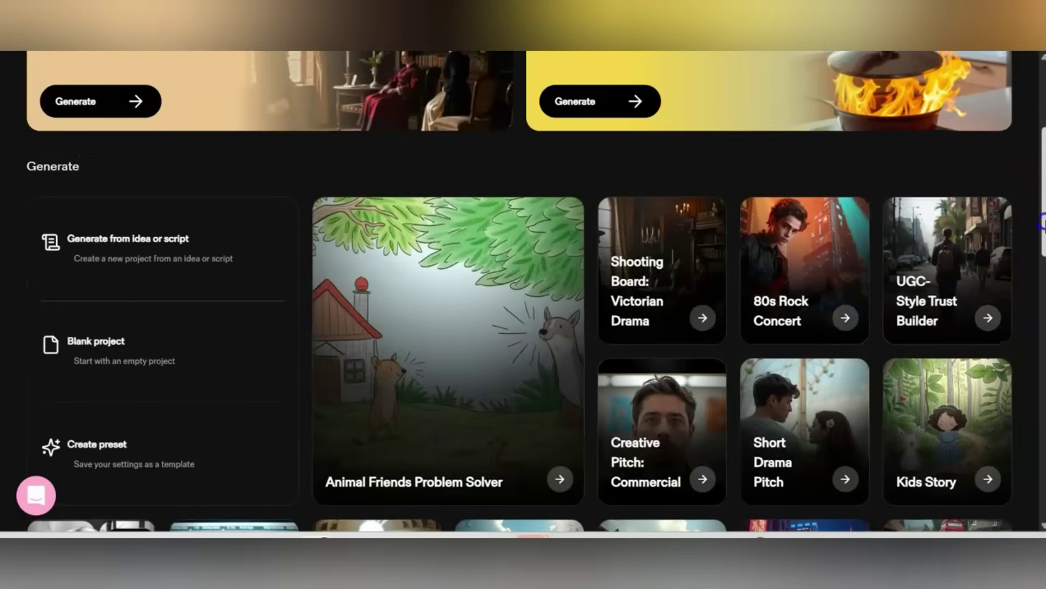
pyautogui.scroll(-2, 1041, 224)
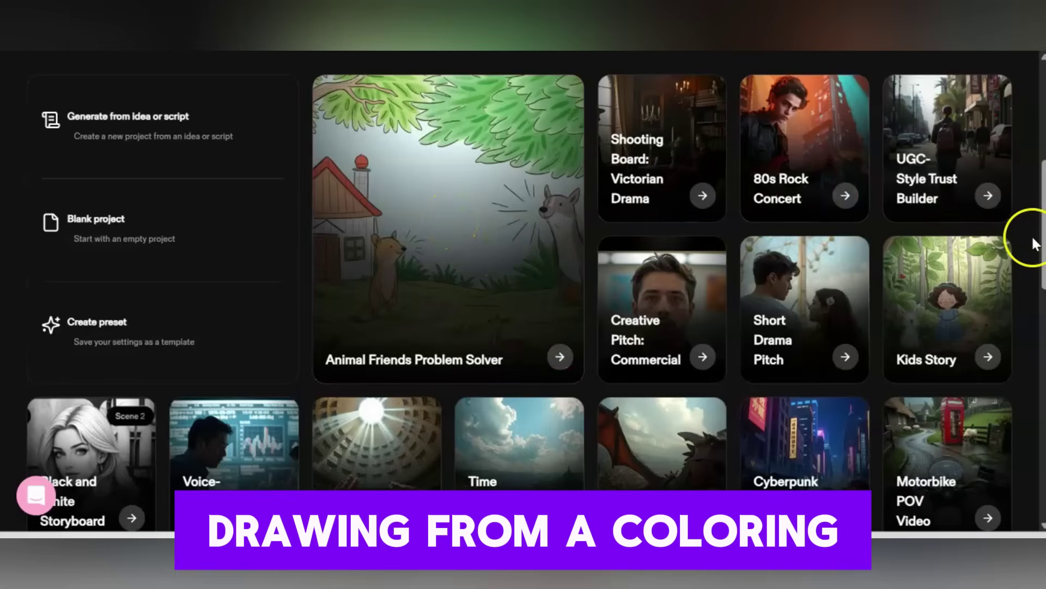
pyautogui.moveTo(1038, 244); pyautogui.dragTo(1042, 300)
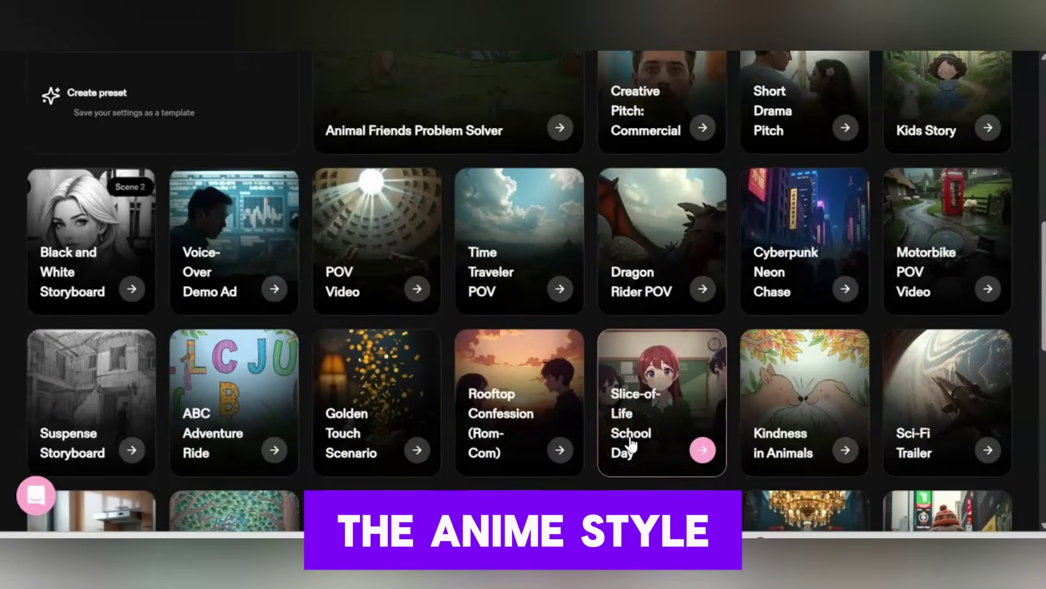
# Start a project from the Slice-of-Life School Day template and select its prefilled school-life prompt
pyautogui.click(1041, 292)
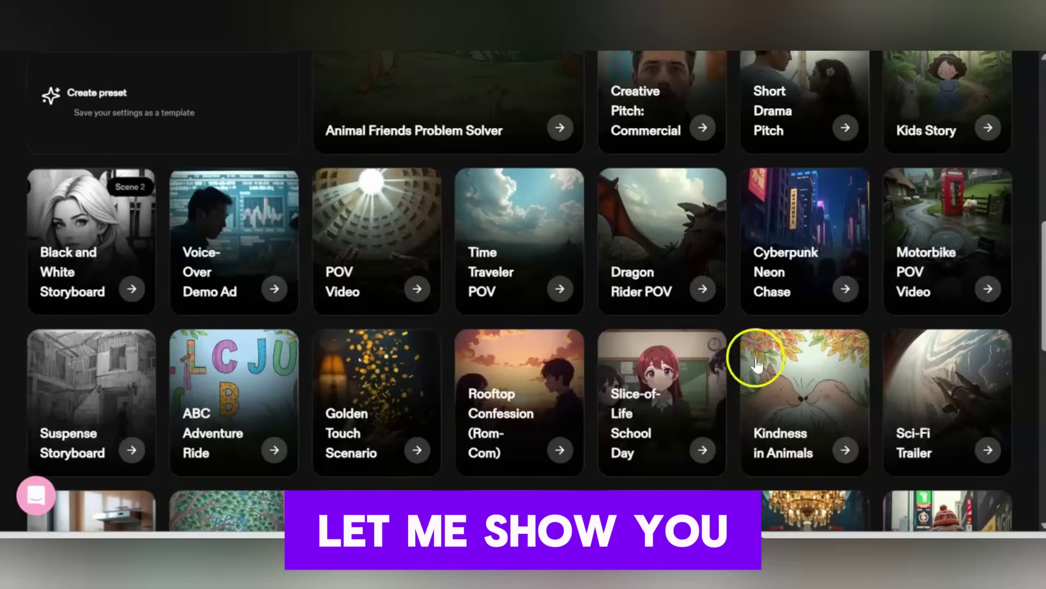
pyautogui.click(675, 384)
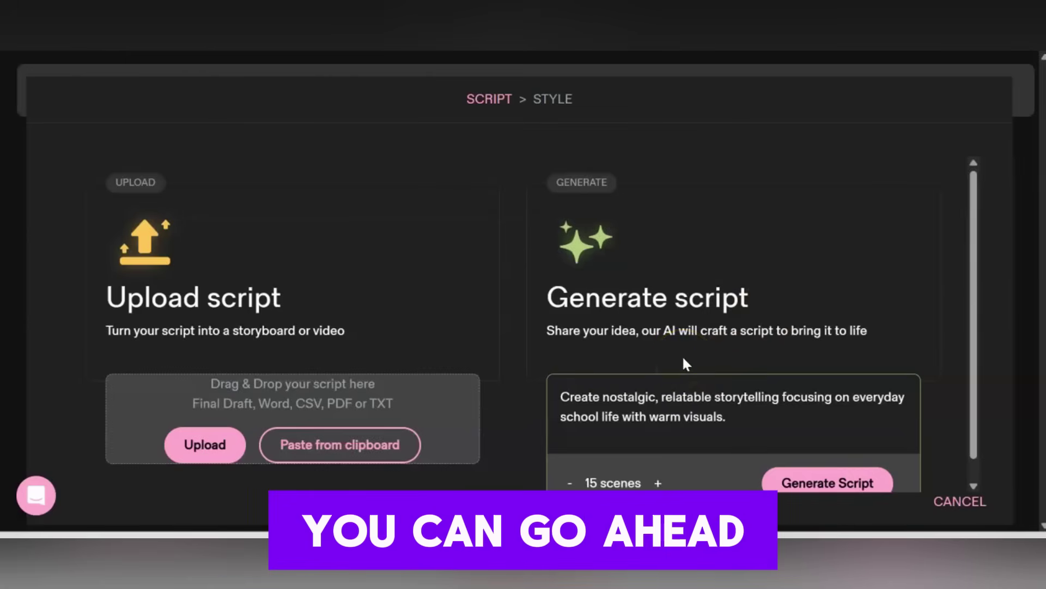
pyautogui.scroll(-1, 682, 354)
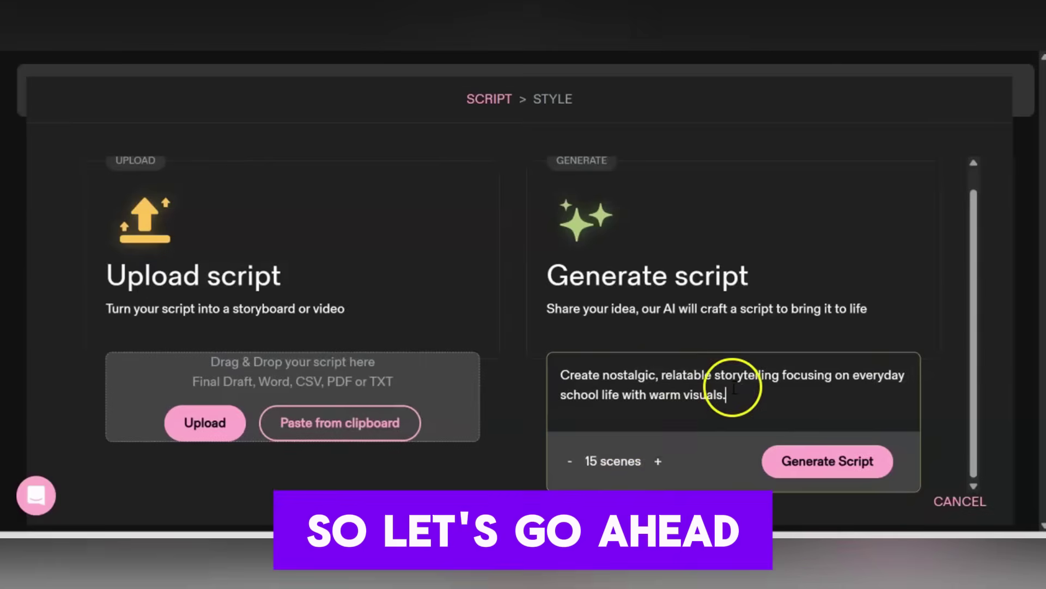
pyautogui.moveTo(727, 394); pyautogui.dragTo(543, 360)
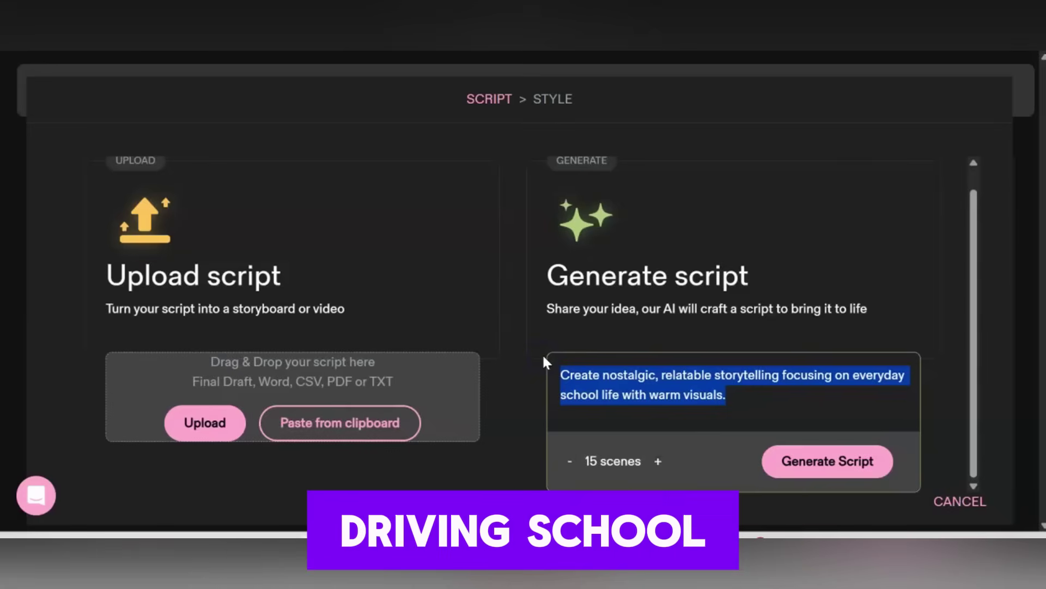
# Replace the prompt with 'Mother teaches son how to drive befoer his learners permit test' and set 5 scenes
pyautogui.write('Mother ')
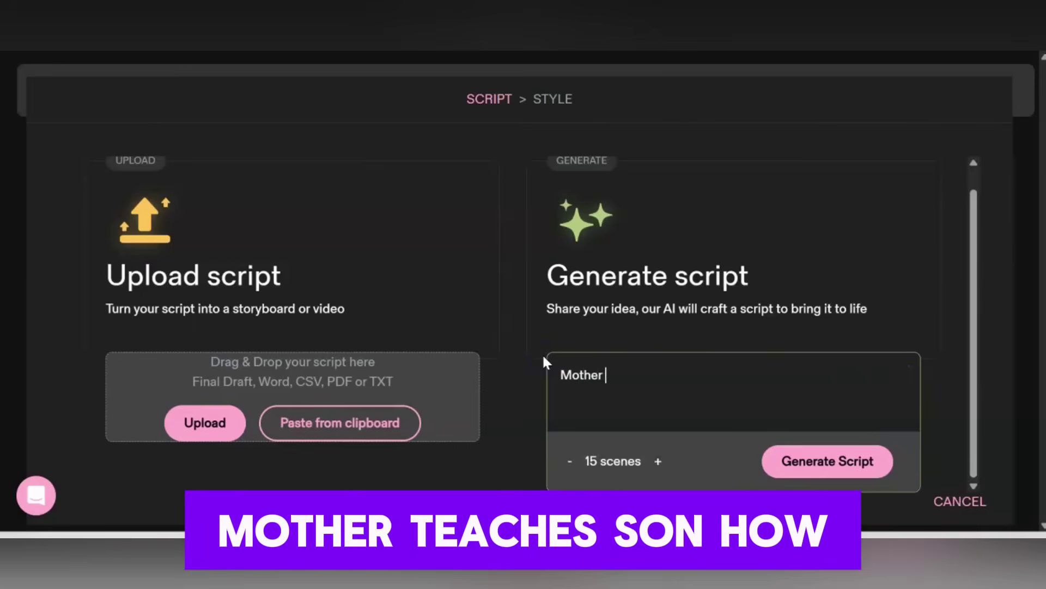
pyautogui.write('teaches son how to d')
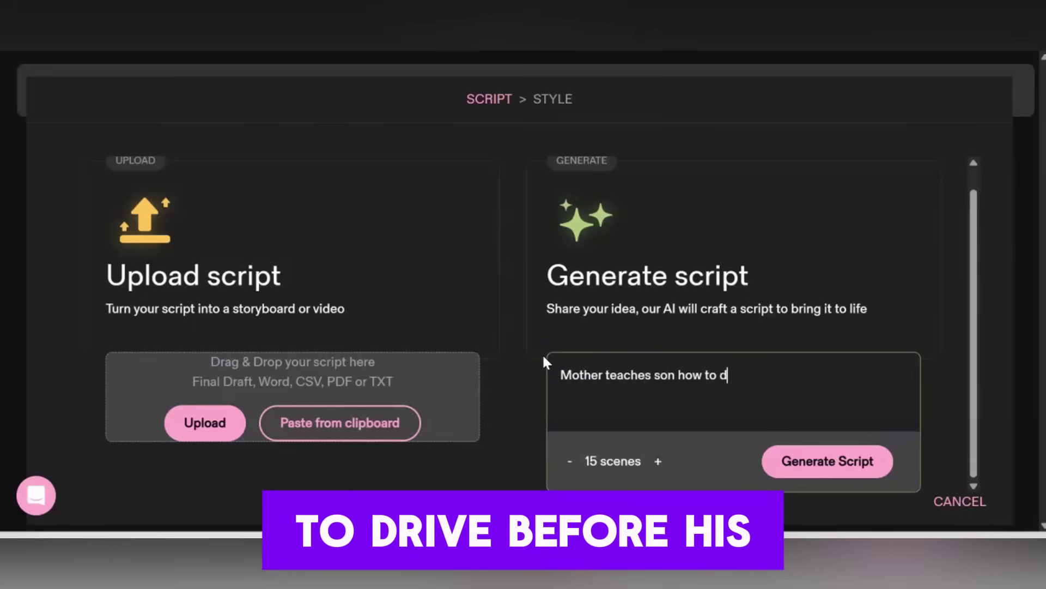
pyautogui.write('rive befoer his ')
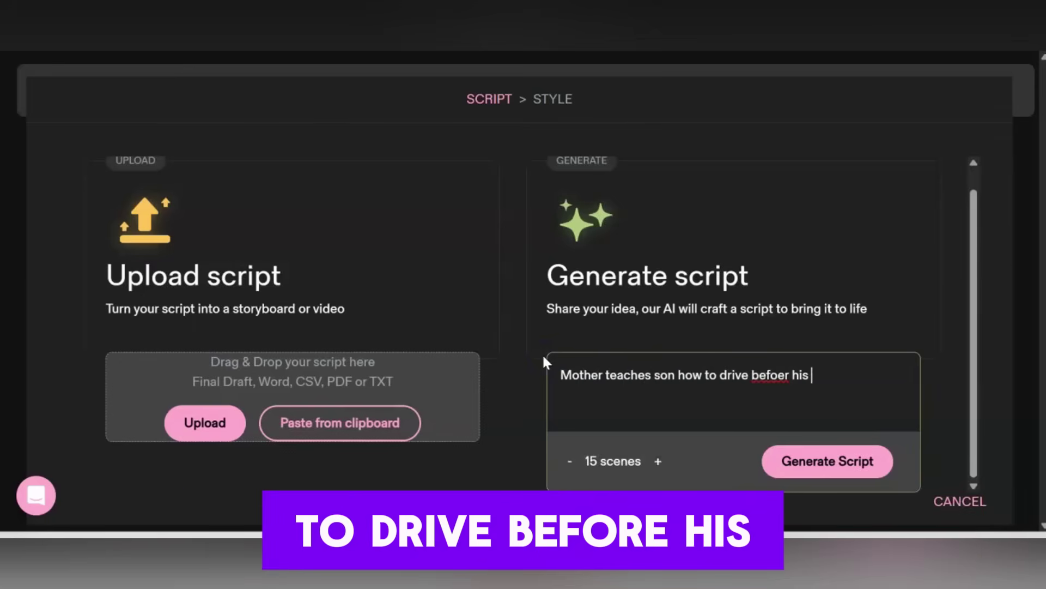
pyautogui.write('learners permit test')
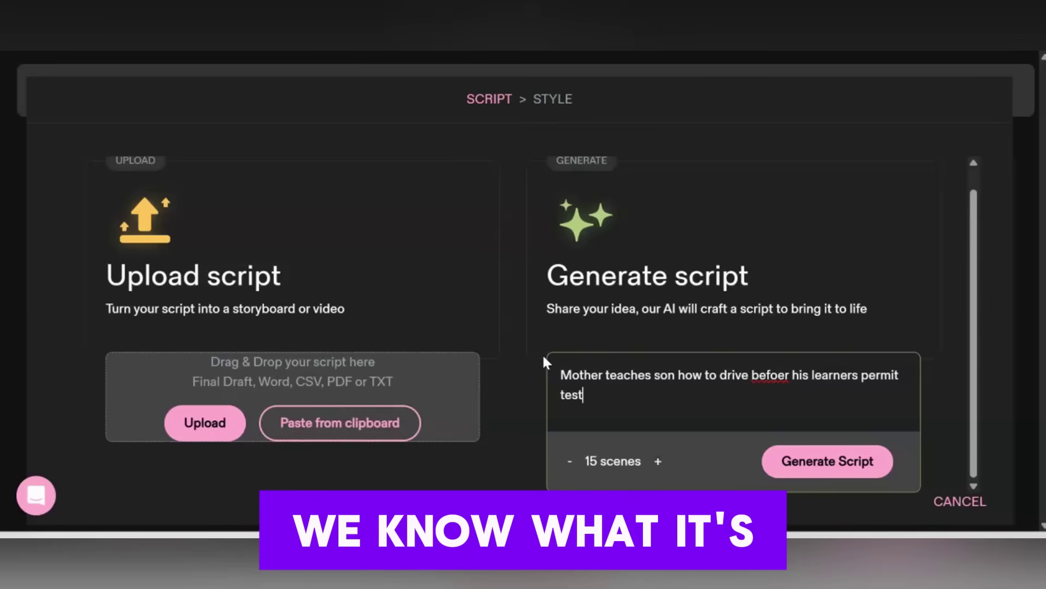
pyautogui.click(570, 462)
pyautogui.click(571, 462)
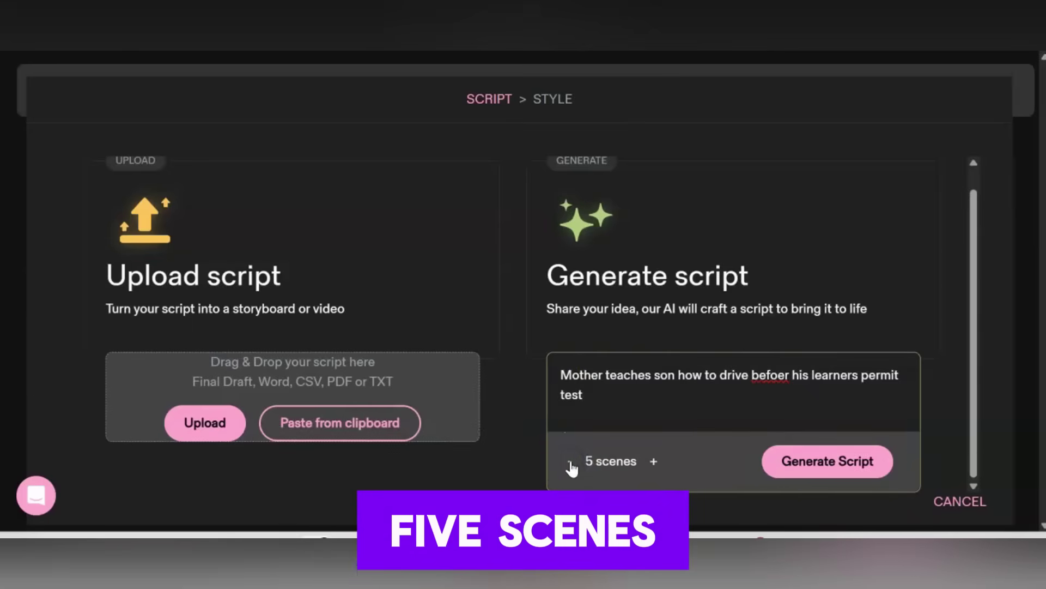
# Generate the script from the driving-lesson story idea and review it
pyautogui.click(823, 463)
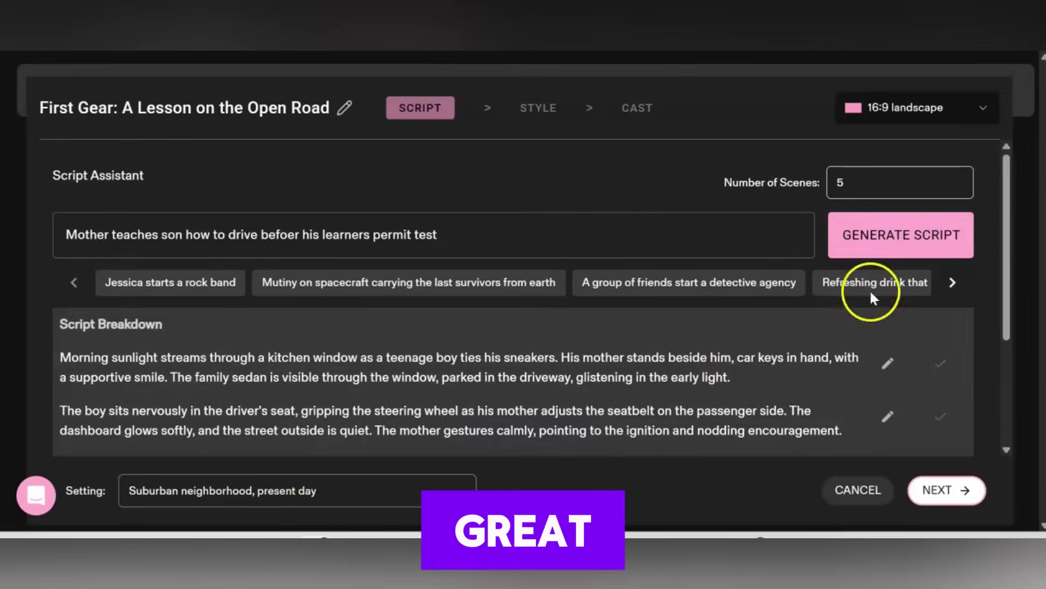
pyautogui.scroll(-1, 1008, 169)
pyautogui.scroll(1, 972, 180)
pyautogui.scroll(-3, 971, 180)
pyautogui.scroll(3, 859, 341)
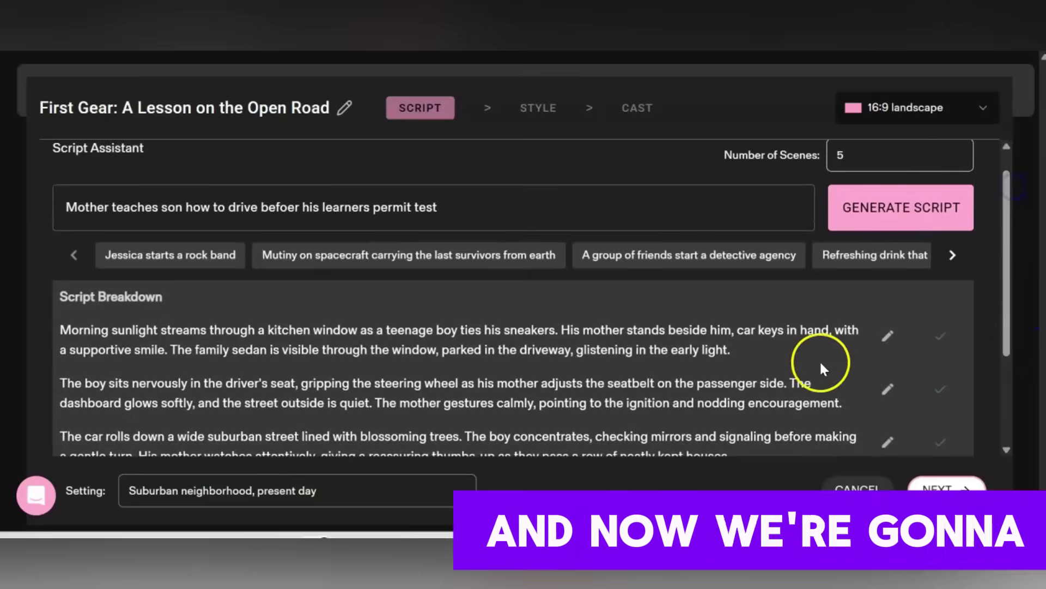
# Choose the Anime style and create the project
pyautogui.click(950, 502)
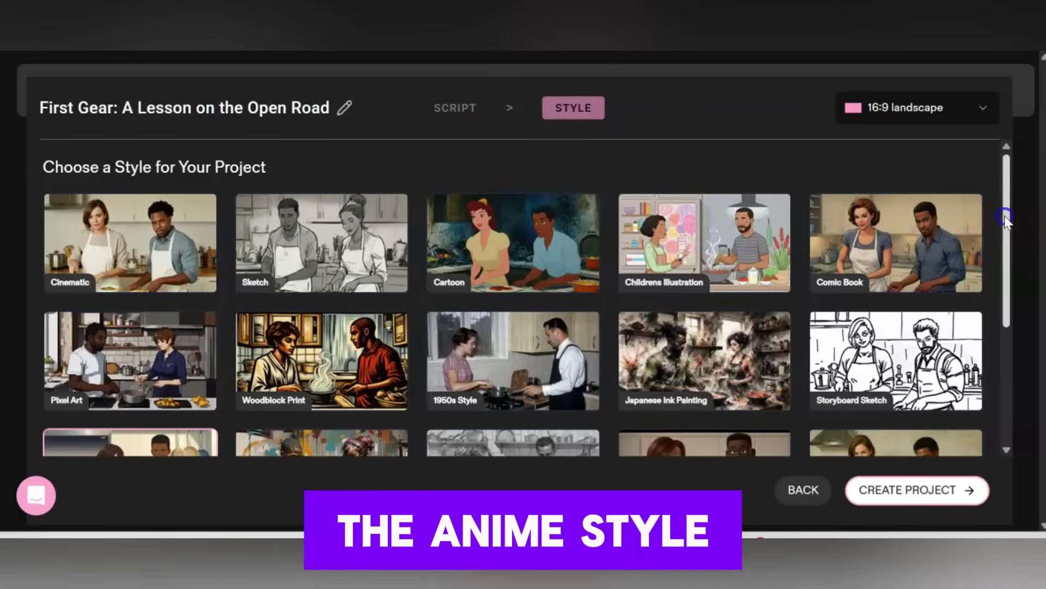
pyautogui.scroll(-3, 1011, 251)
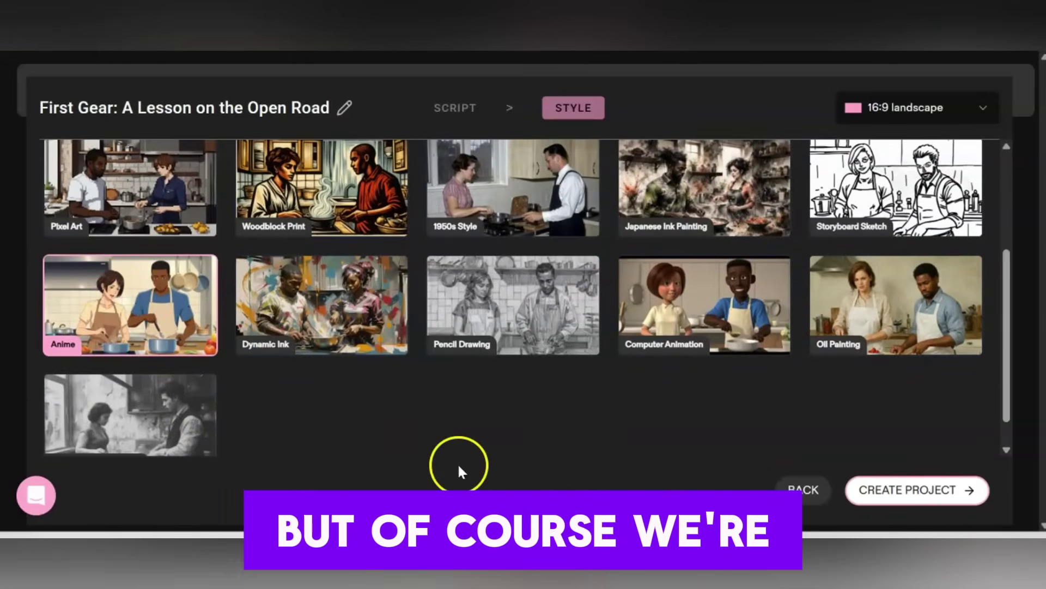
pyautogui.click(965, 493)
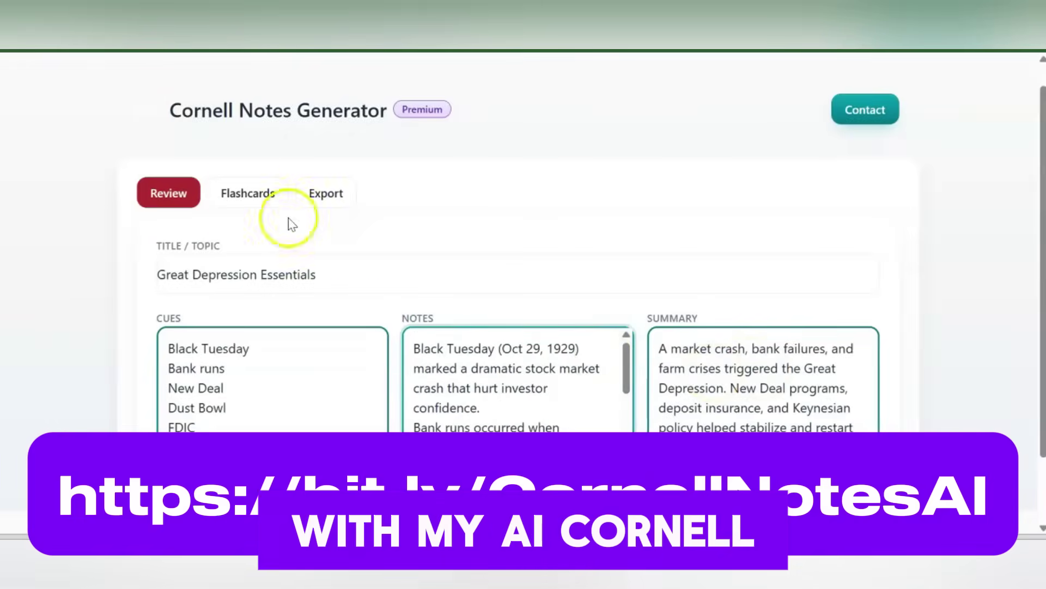
# Study the Great Depression Essentials flashcards, revealing the first two answers including Bank runs
pyautogui.click(248, 193)
pyautogui.click(448, 319)
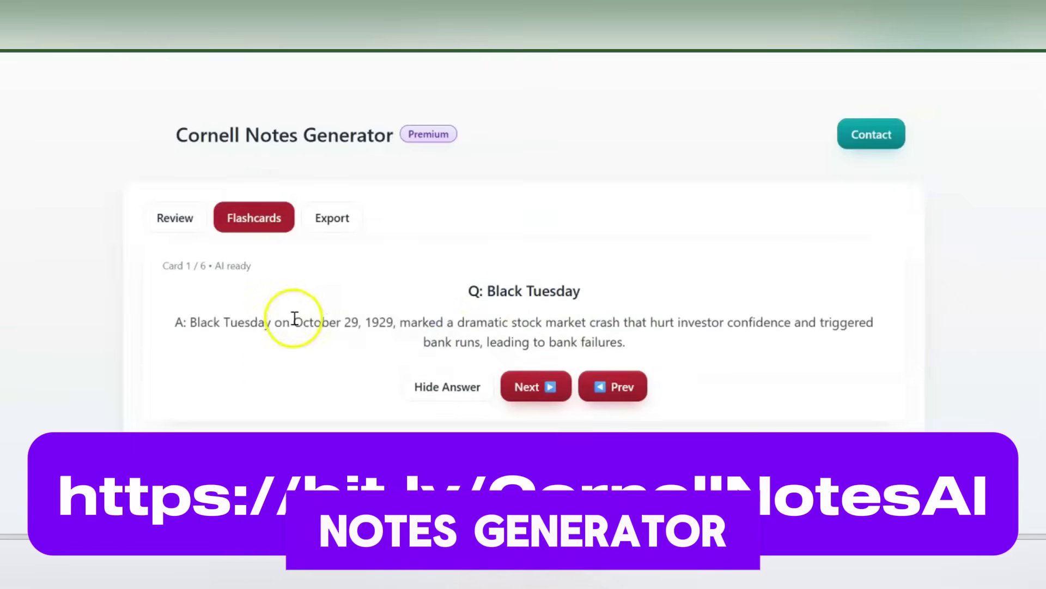
pyautogui.click(542, 375)
pyautogui.click(456, 342)
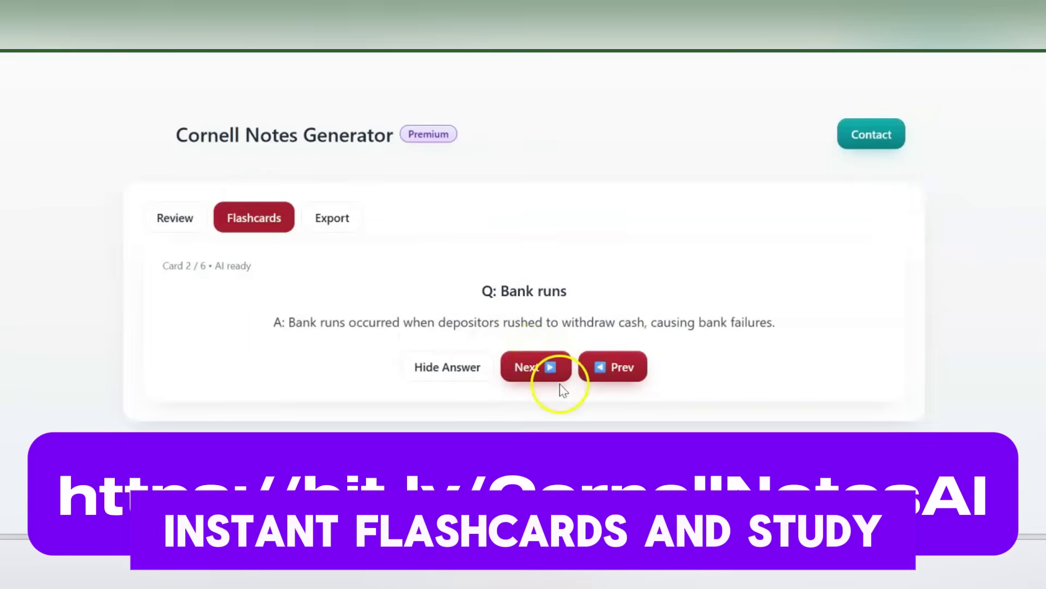
# Export the notes as a CSV file
pyautogui.click(341, 223)
pyautogui.click(189, 322)
pyautogui.click(330, 332)
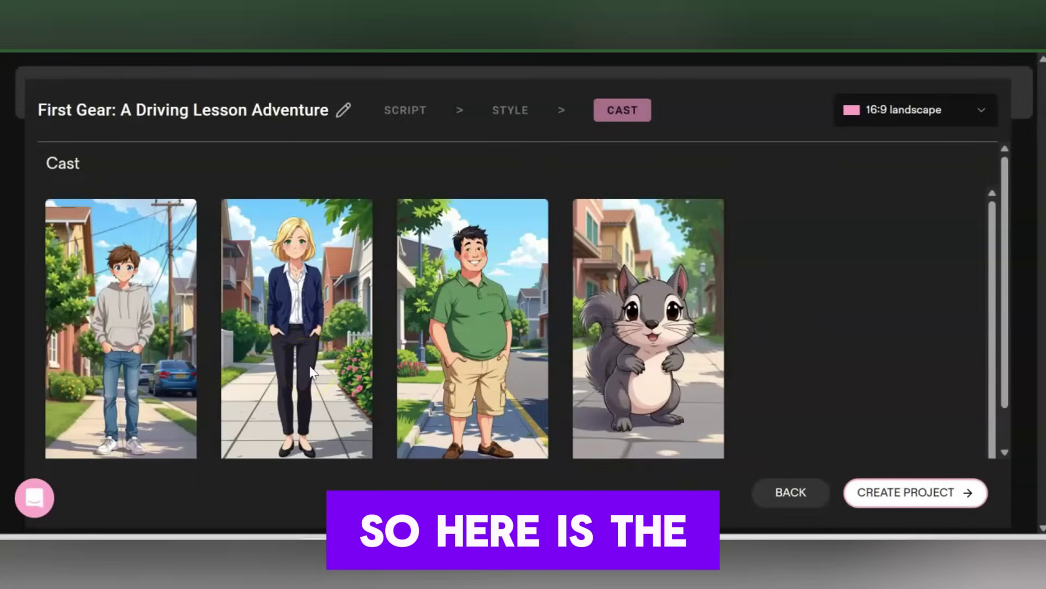
# Edit Linda with Change appearance and begin a new appearance from scratch
pyautogui.scroll(-2, 312, 372)
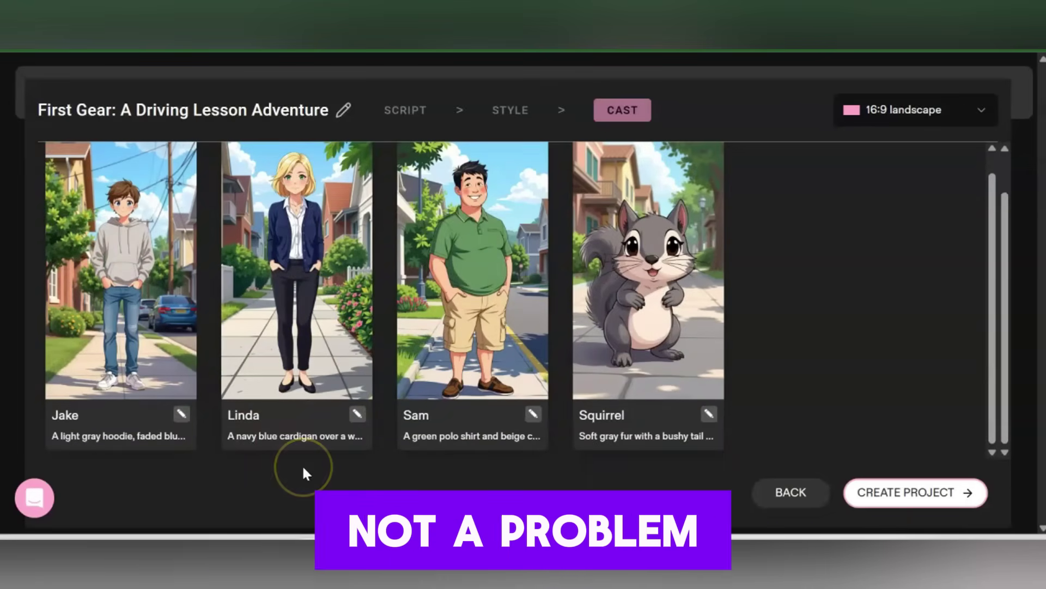
pyautogui.click(355, 416)
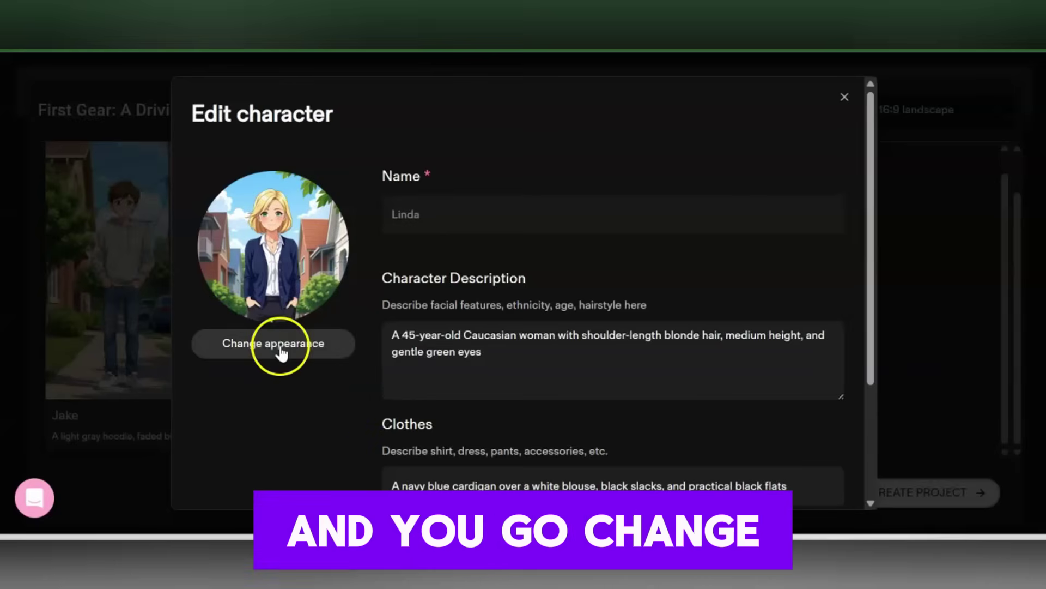
pyautogui.click(277, 349)
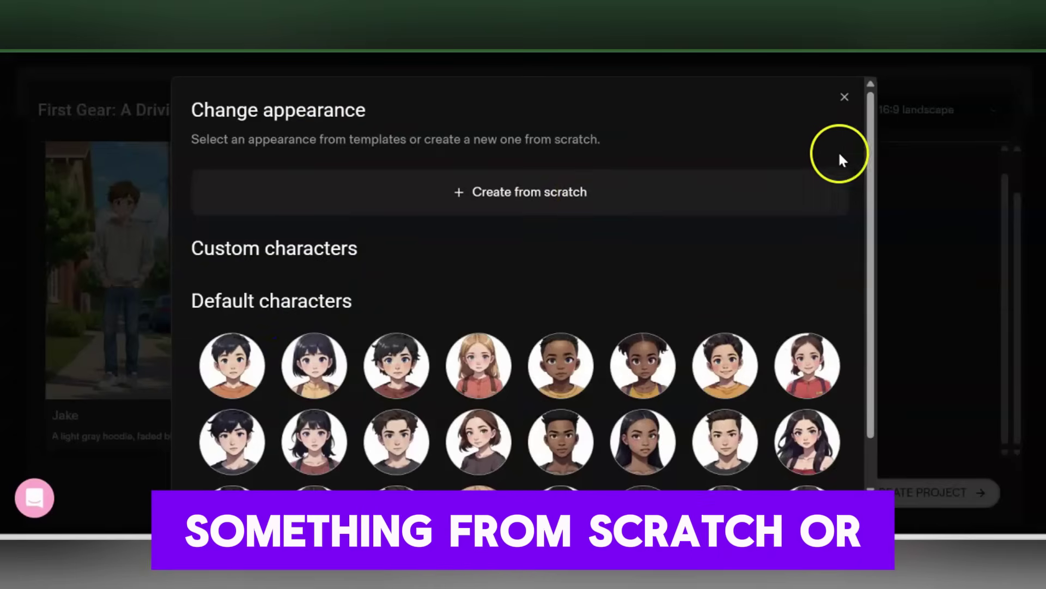
pyautogui.scroll(-1, 874, 272)
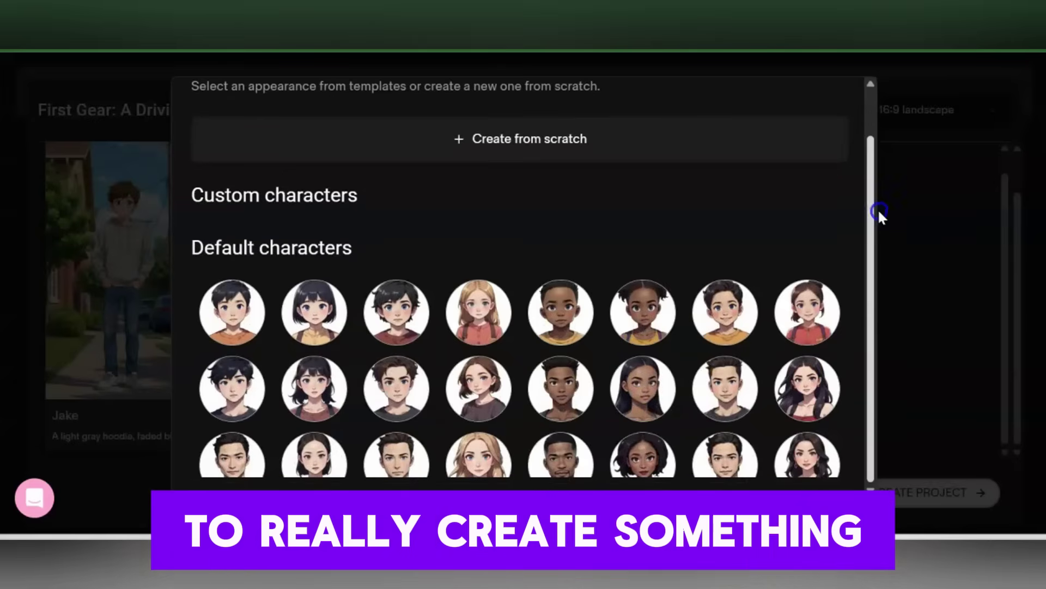
pyautogui.moveTo(876, 231); pyautogui.dragTo(890, 158)
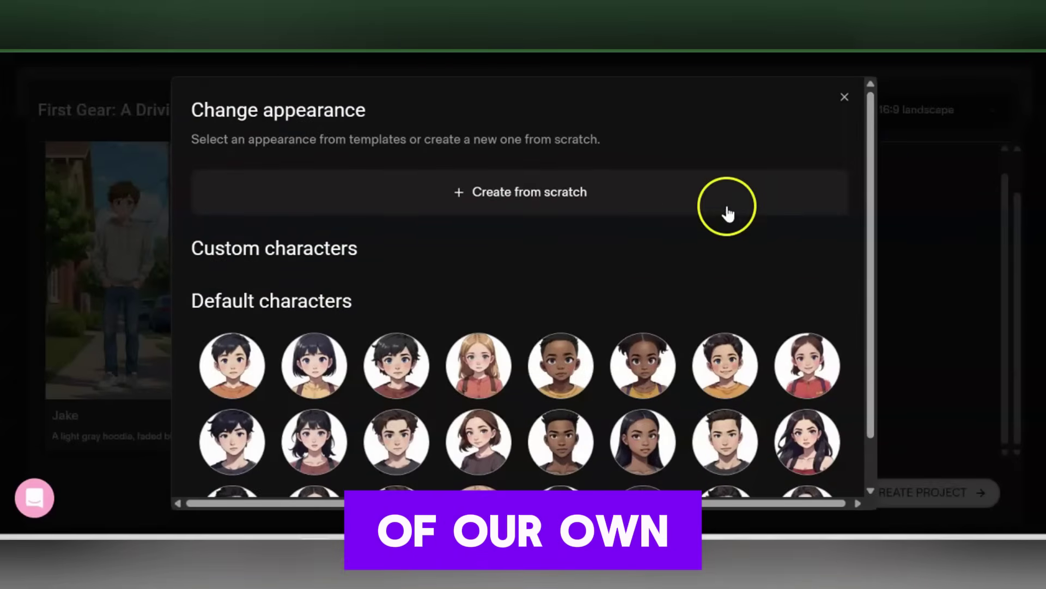
pyautogui.click(564, 204)
# Paste the anime mother description for Linda and select its excess middle to trim below 250 characters
pyautogui.click(376, 194)
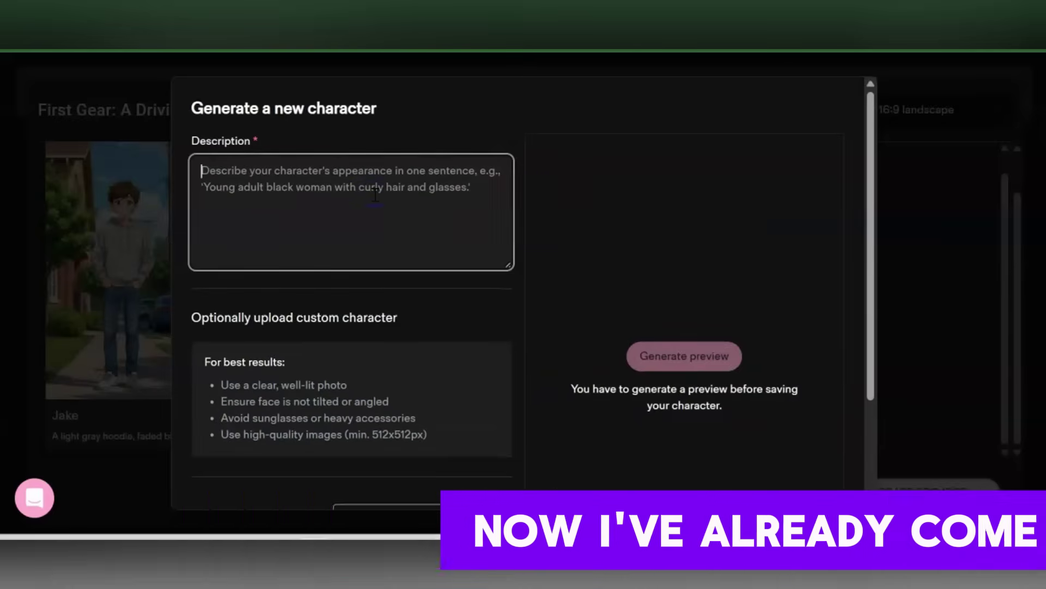
pyautogui.write('A warm, slice-of-life anime mother standing in the front yard with a gentle and caring expression. She has a proportionate figure, dressed casually in comfortable jeans and a simple blouse. Her posture is relaxed yet attentive, embodying a nurturing, everyday mom vibe. The setting is bathed in soft, natural light, emphasizing a calm and inviting atmosphere.')
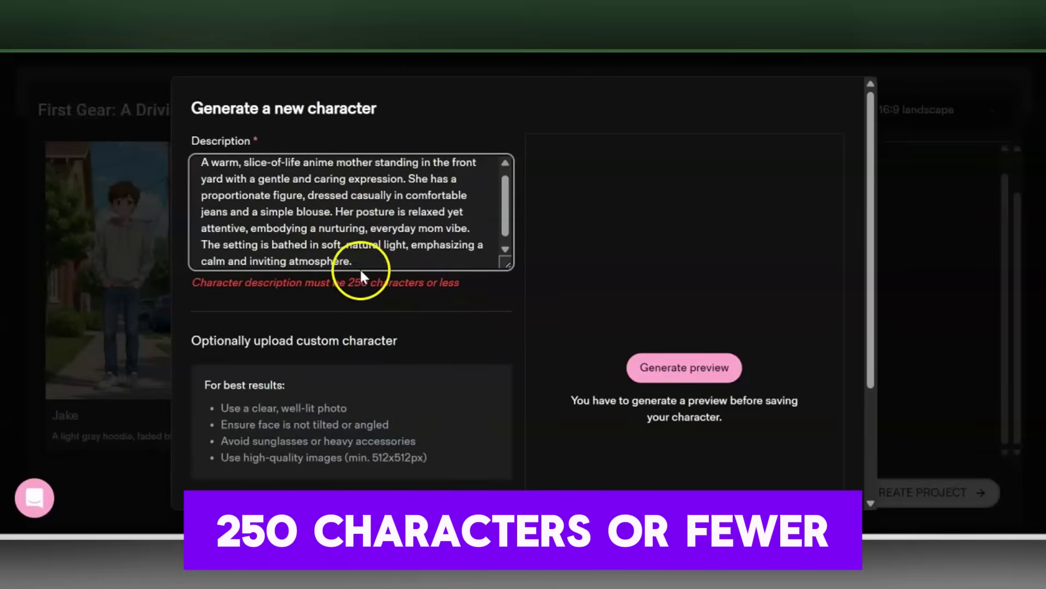
pyautogui.moveTo(336, 213); pyautogui.dragTo(424, 262)
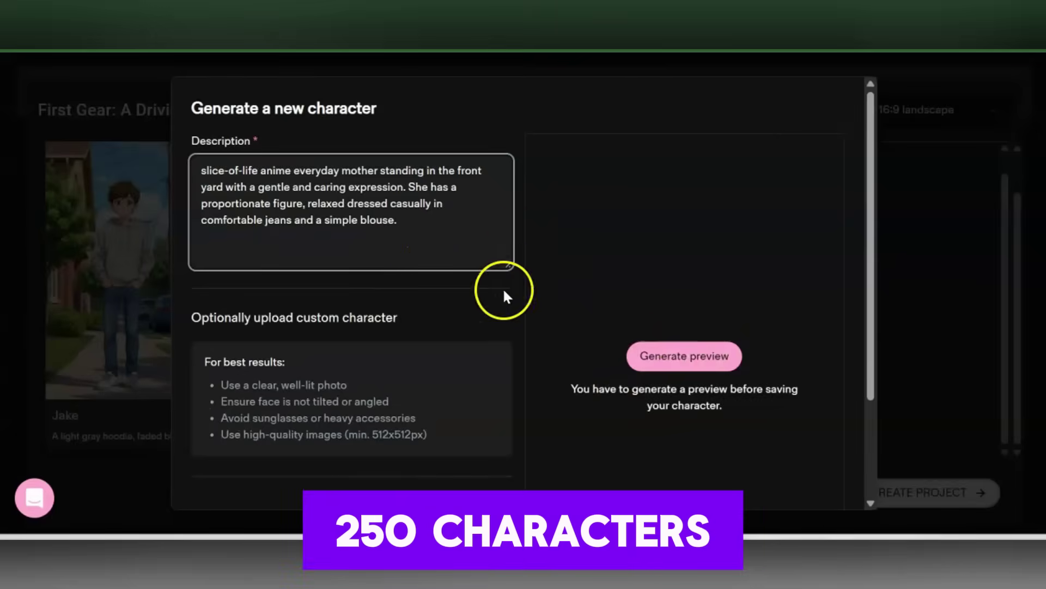
# Generate a preview of Linda's jeans-and-blouse anime look and save it to the cast
pyautogui.click(673, 354)
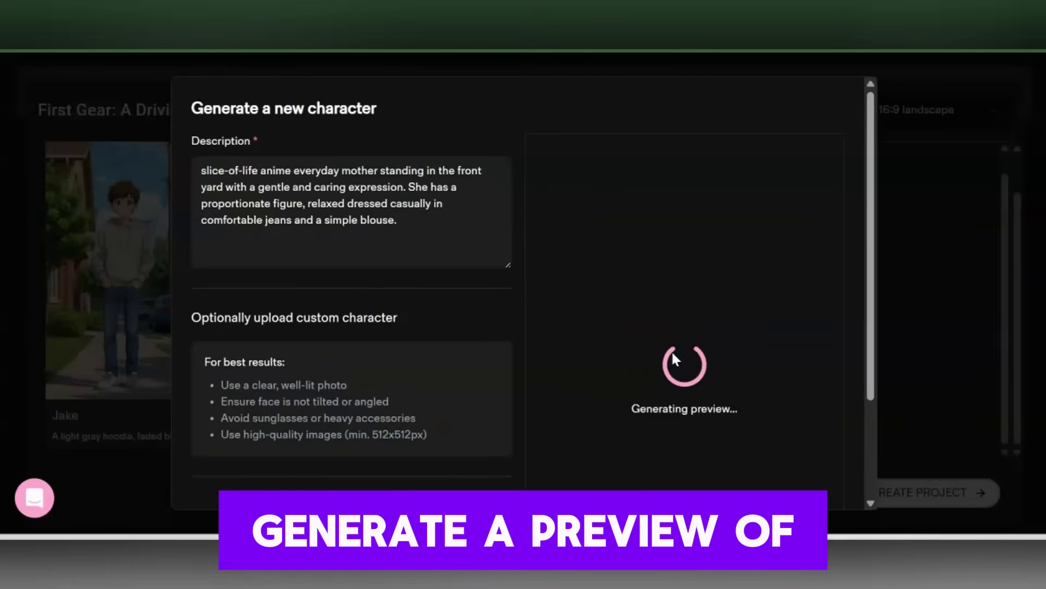
pyautogui.scroll(-3, 672, 350)
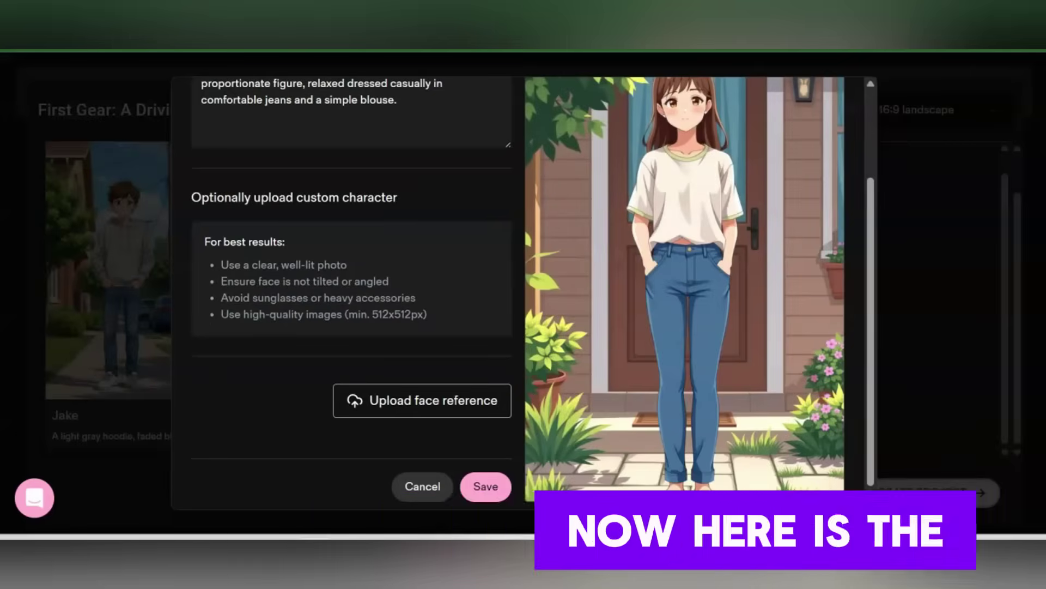
pyautogui.scroll(2, 627, 294)
pyautogui.scroll(-1, 523, 295)
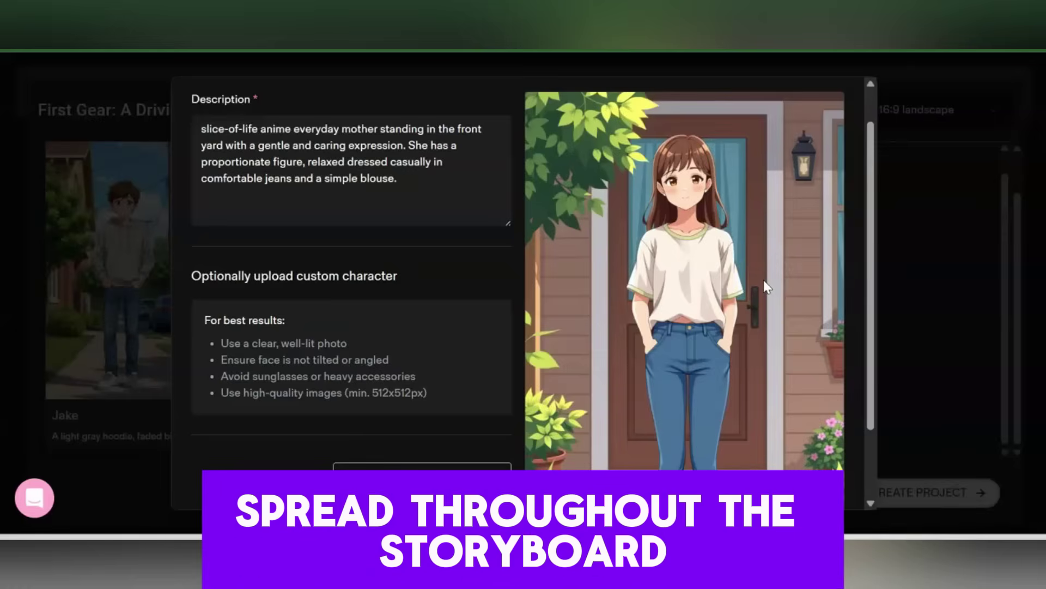
pyautogui.scroll(-2, 763, 280)
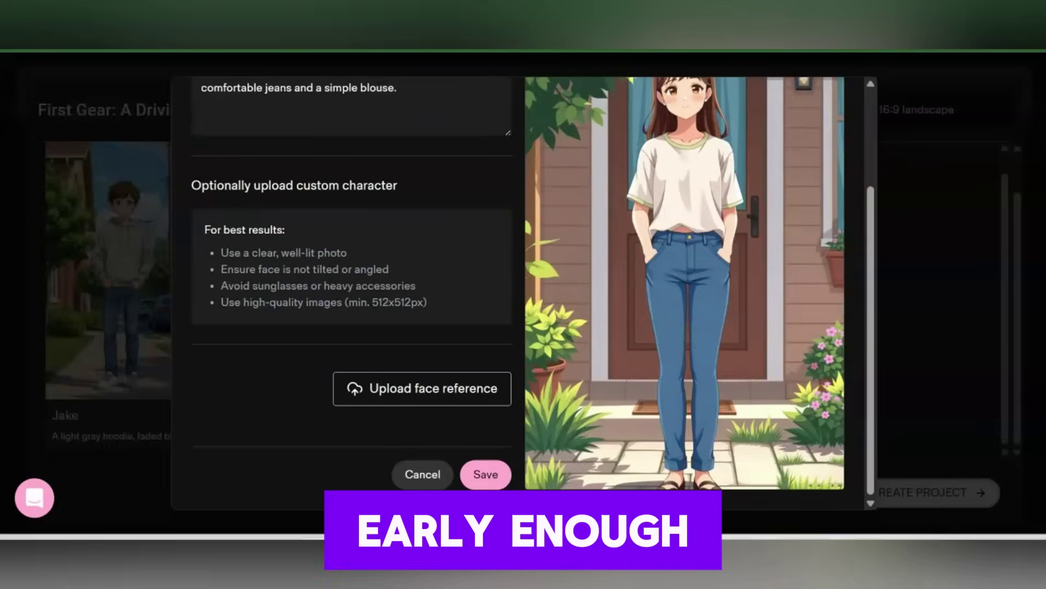
pyautogui.press('Return')
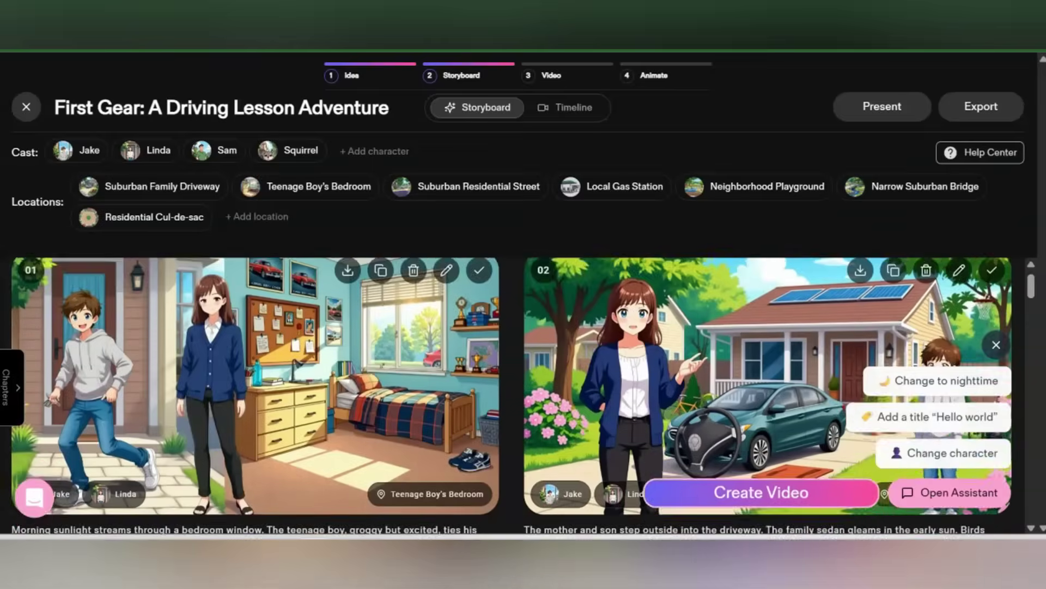
# Scroll through the First Gear storyboard's illustrated scenes and suburban locations
pyautogui.scroll(-5, 512, 392)
pyautogui.scroll(-10, 512, 392)
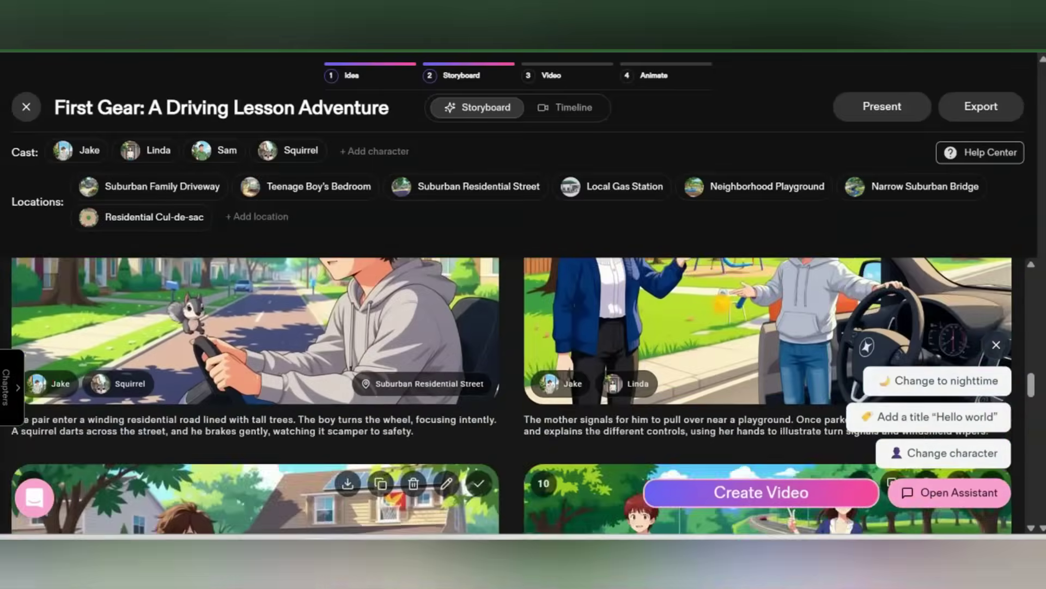
pyautogui.scroll(2, 512, 392)
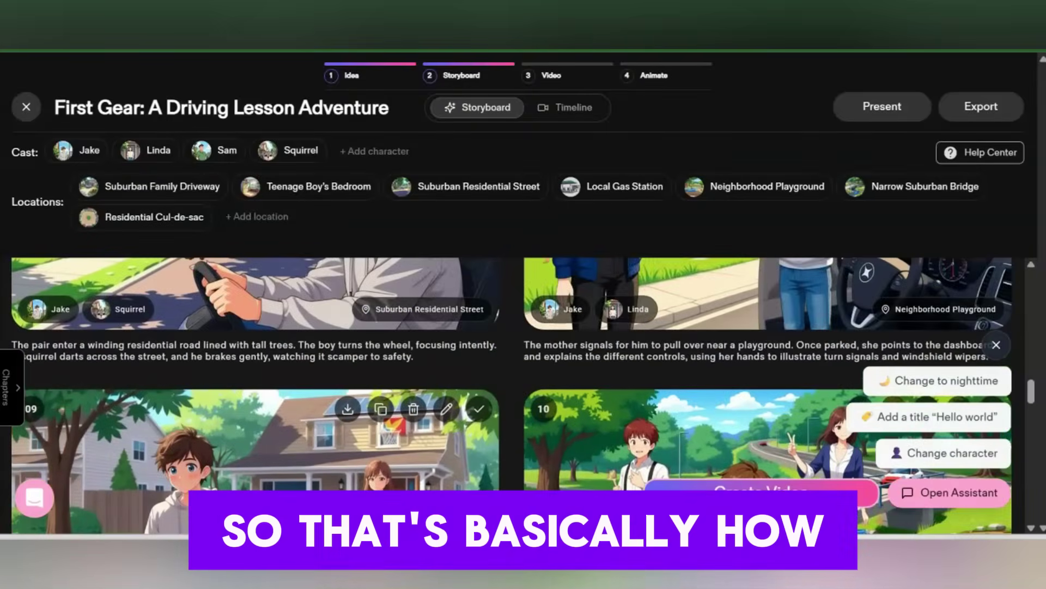